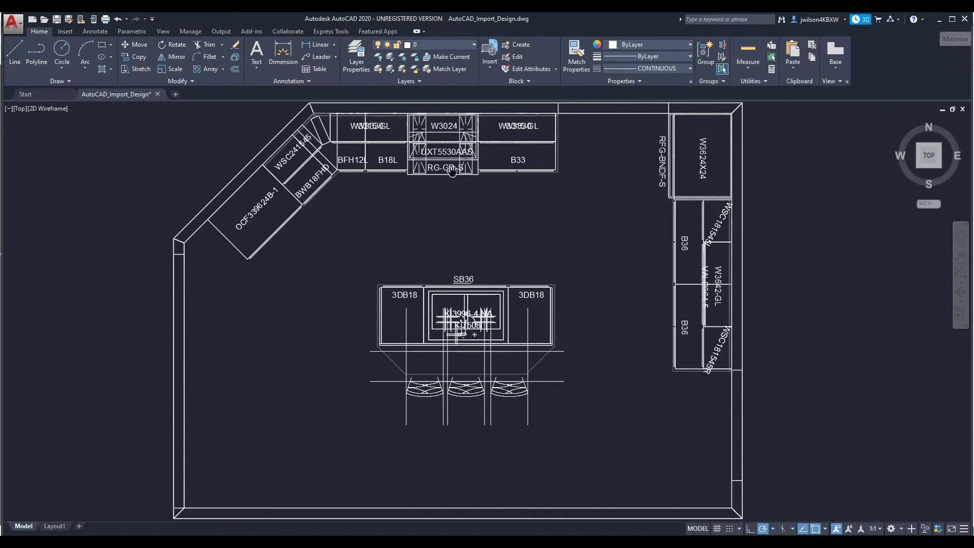
Minimize the AutoCAD 2020 kitchen layout window to reveal ProKitchen Online.
click(942, 21)
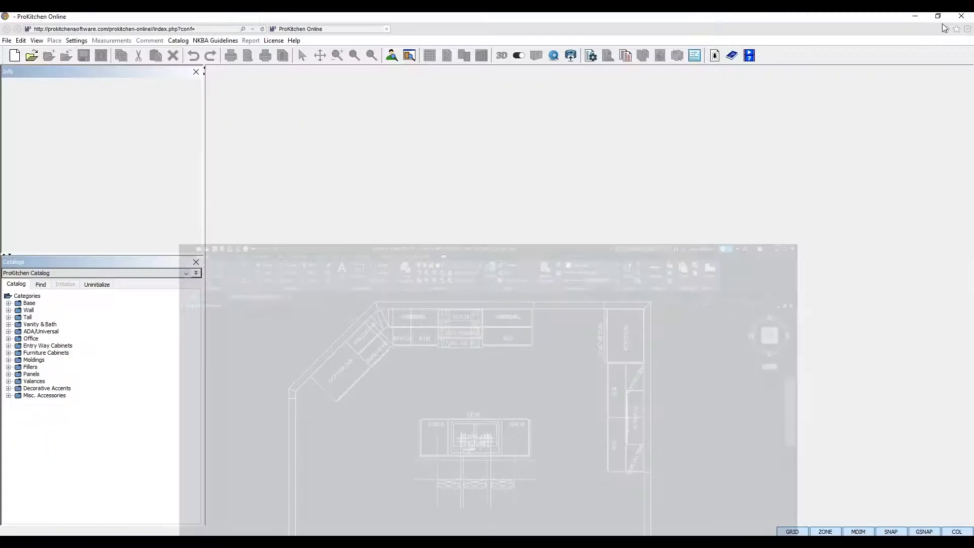
Create a new design named 'AutoCAD_Design', review its Customer, Dealer, Designer and Supervisor tabs, and confirm.
click(15, 56)
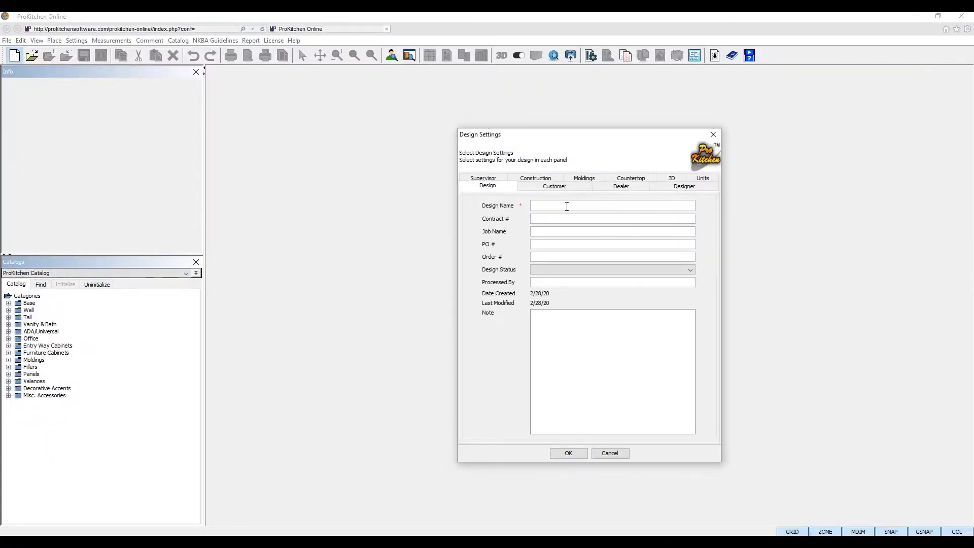
text(AutoCAD_Design)
click(576, 189)
click(623, 187)
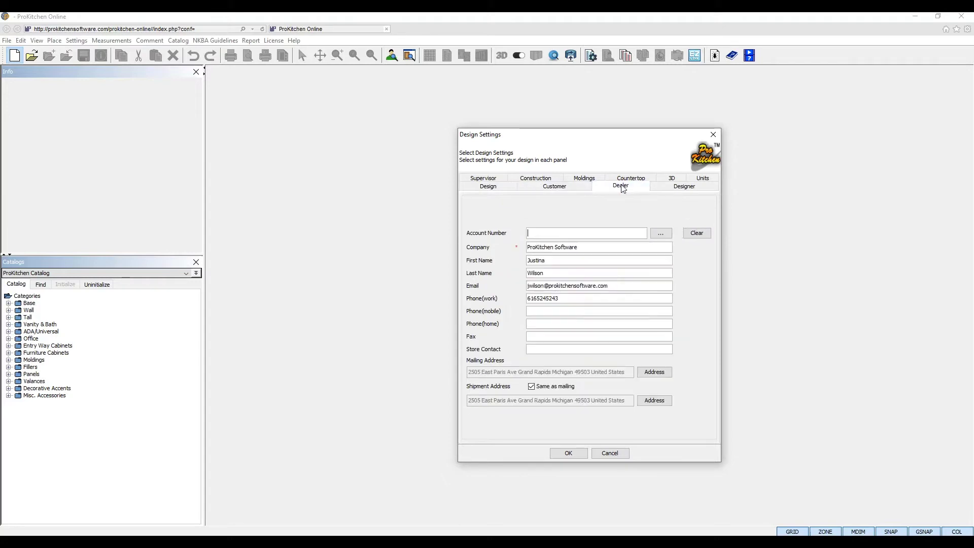
click(683, 186)
click(500, 180)
click(542, 177)
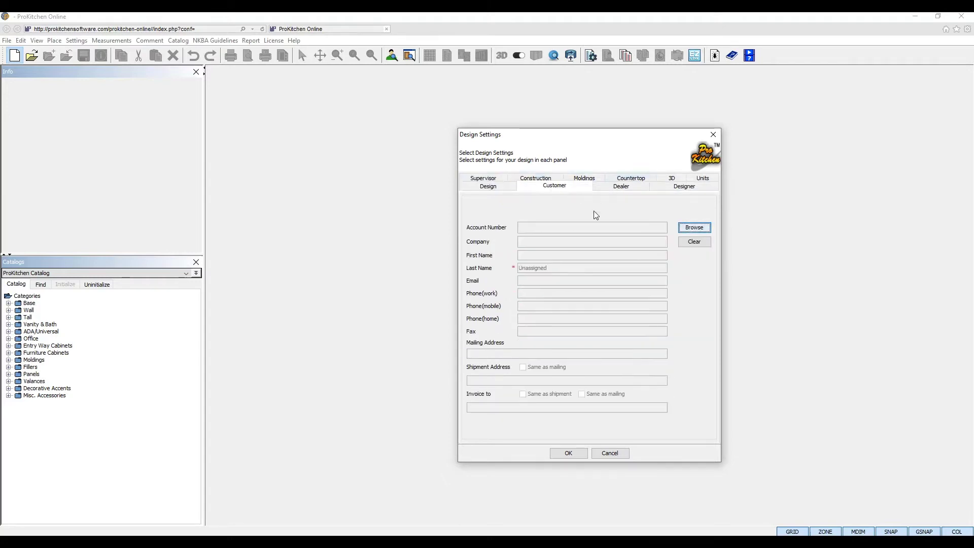
click(569, 453)
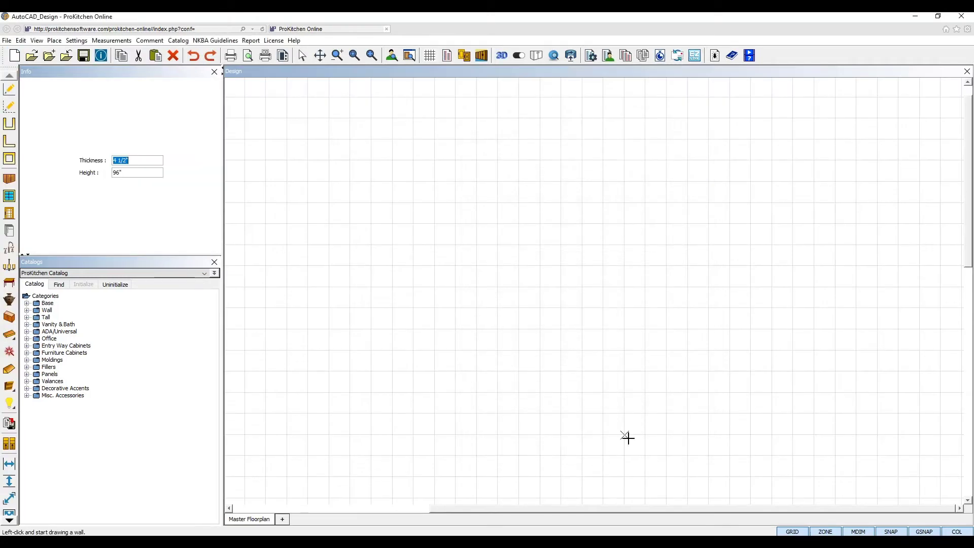
Import AutoCAD_Import_Design from Desktop > AutoCAD_Demo as an AutoCAD .dxf/.dwg drawing.
click(6, 40)
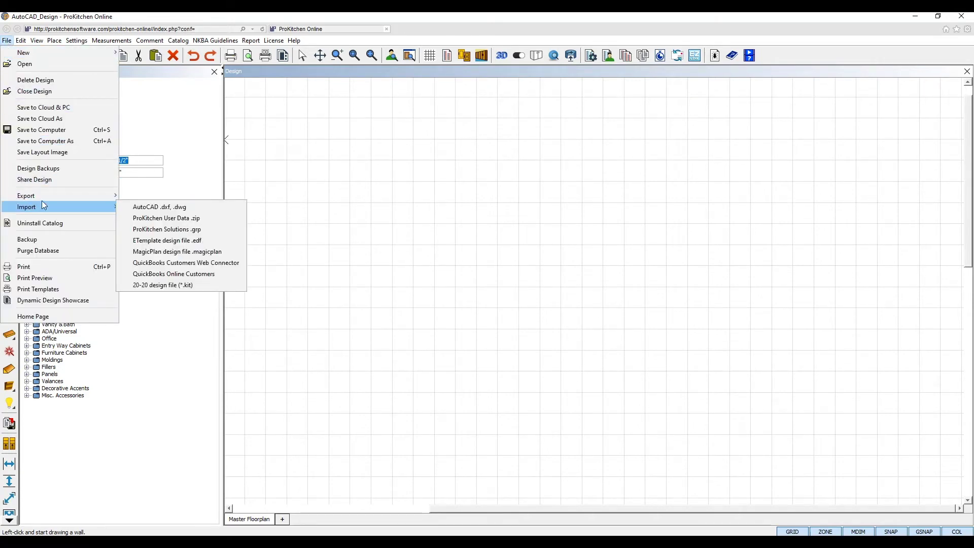
mouse_move(101, 214)
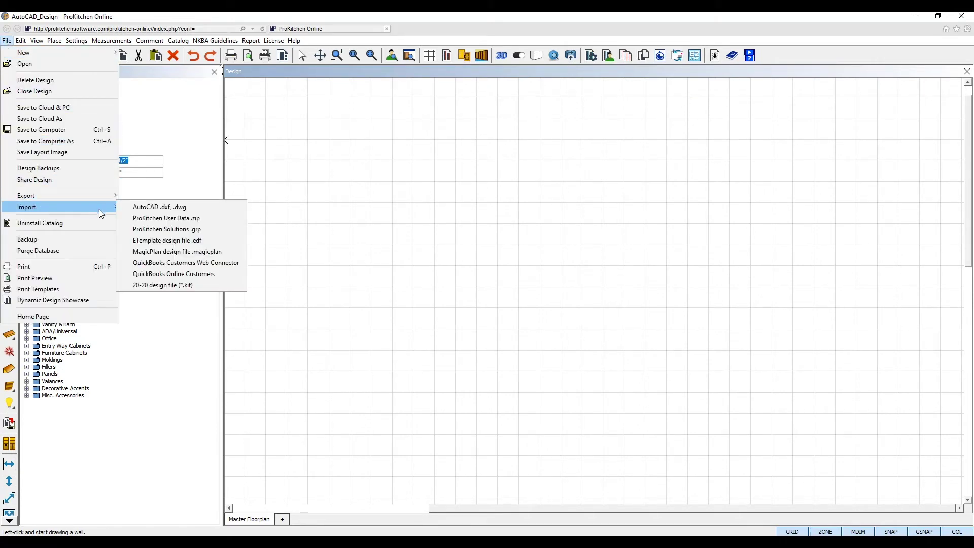
click(172, 205)
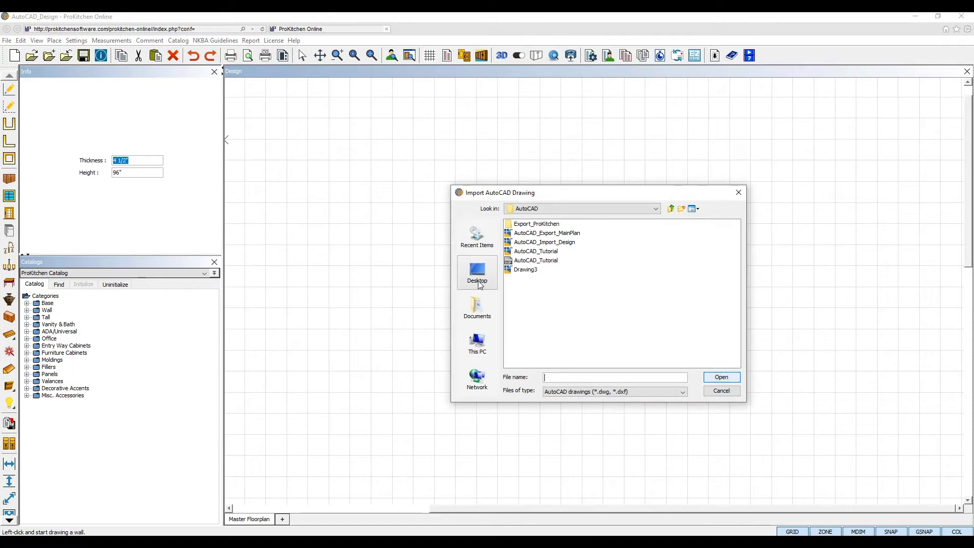
click(480, 288)
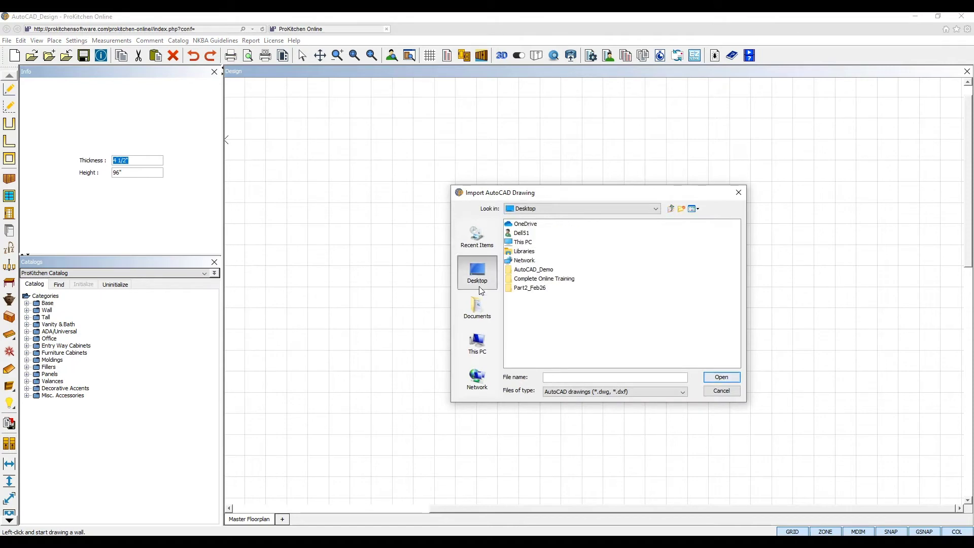
double_click(519, 272)
click(535, 226)
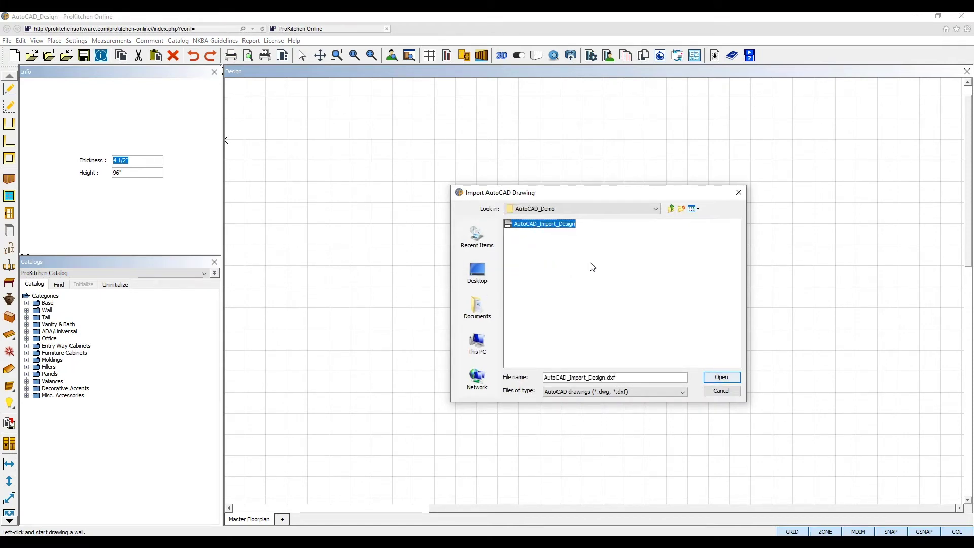
click(722, 378)
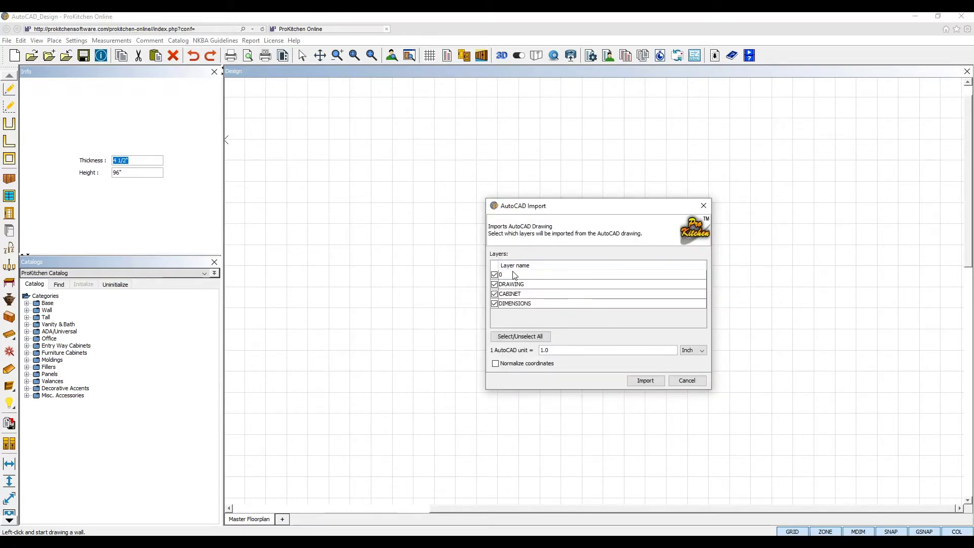
Review the 0, DRAWING, CABINET and DIMENSIONS layers, leaving all four checked.
click(536, 276)
click(533, 284)
click(533, 295)
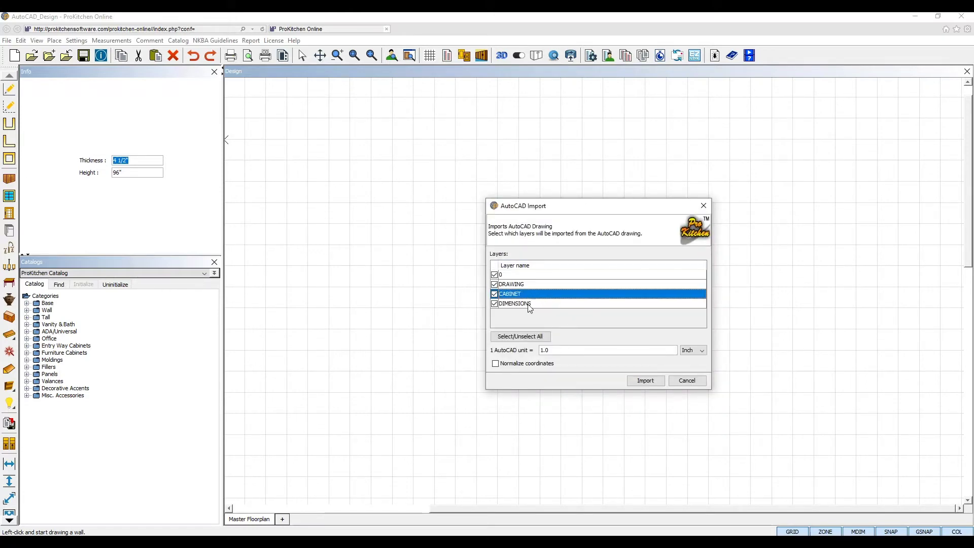
click(535, 305)
click(495, 277)
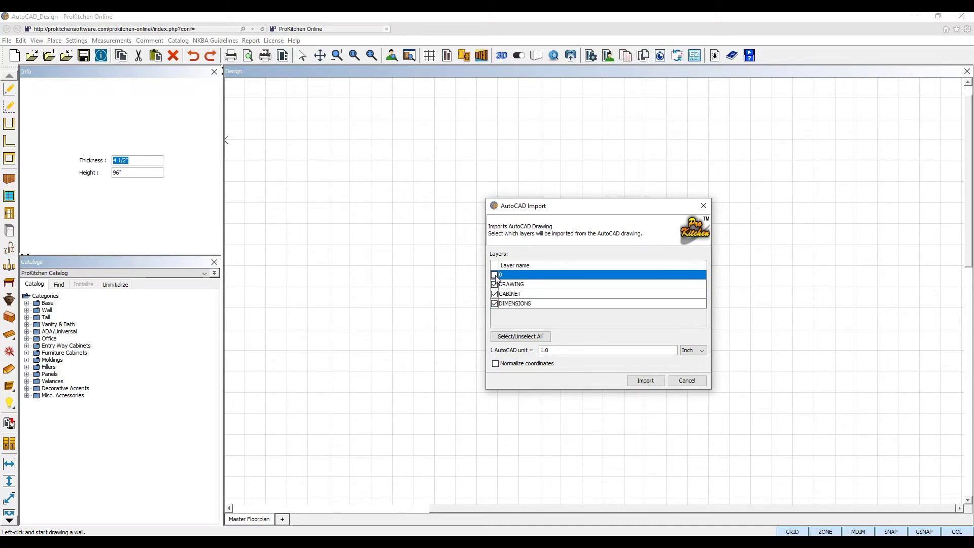
click(495, 285)
click(495, 284)
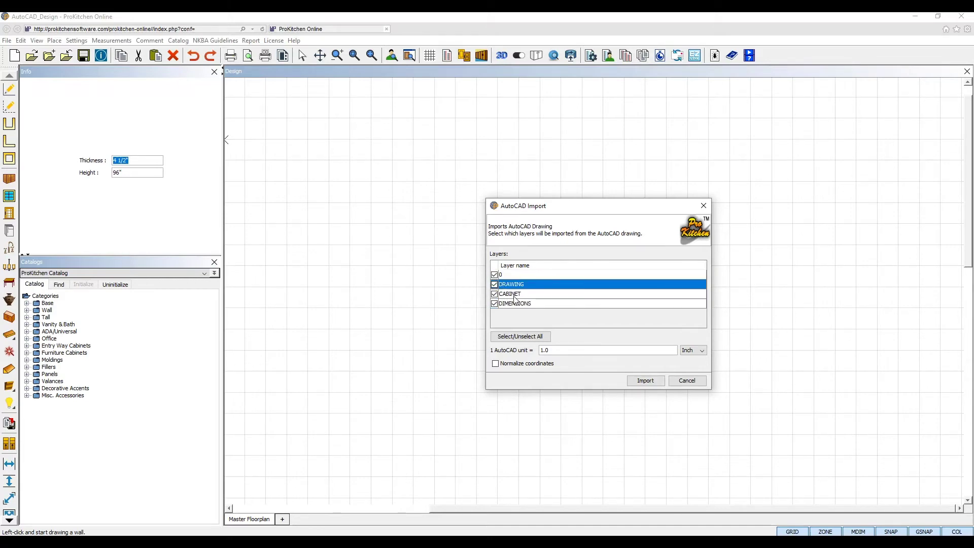
click(514, 296)
click(544, 303)
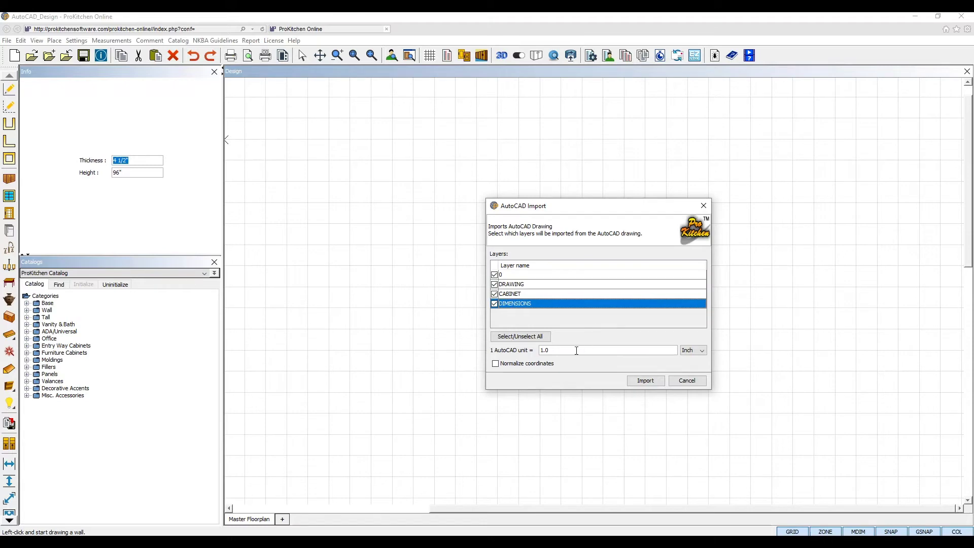
Set 1 AutoCAD unit to 1.0 inch and import the layers onto the floor plan.
click(556, 350)
drag(556, 351, 539, 349)
click(571, 350)
click(699, 354)
click(698, 358)
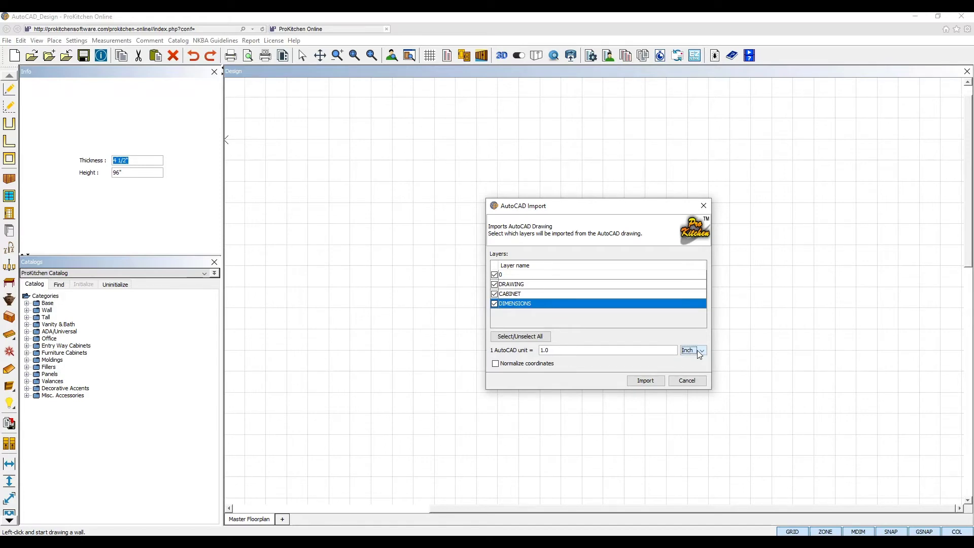
click(646, 380)
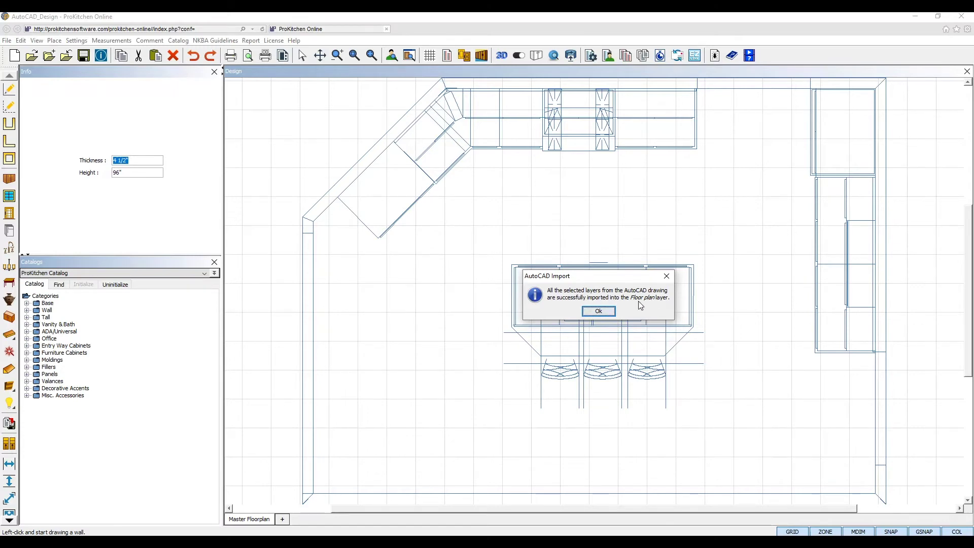
click(599, 311)
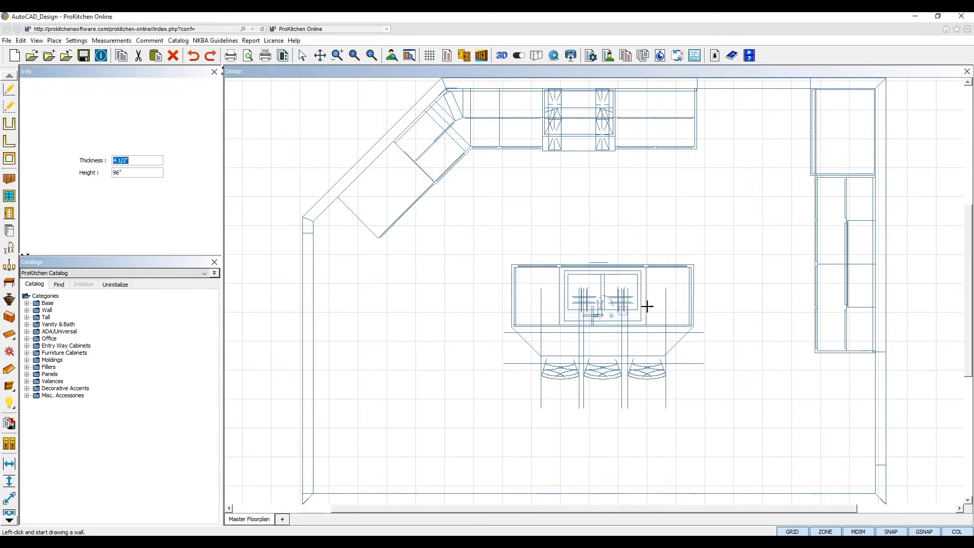
Sketch closed walls over the outline: left side, 135° diagonal, top, right side and bottom.
scroll(648, 307, down, 1)
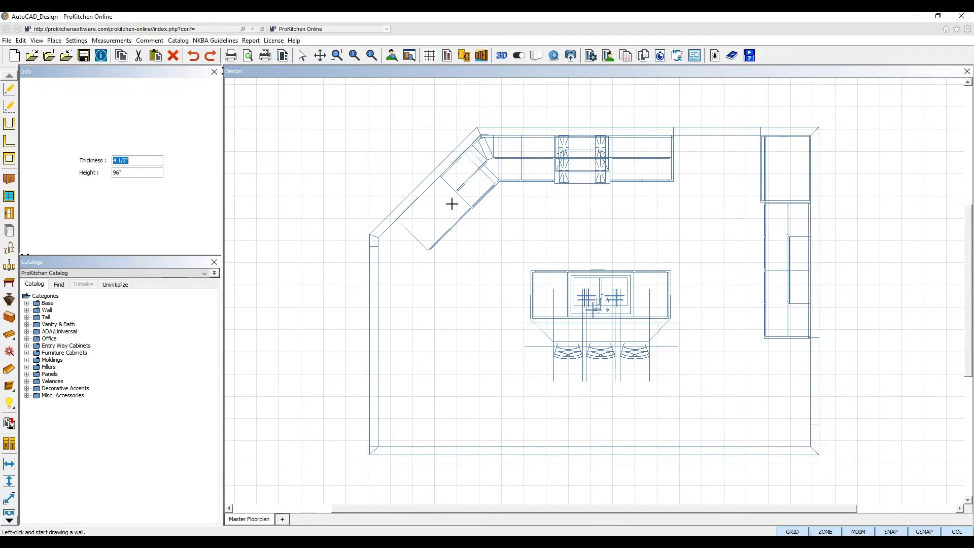
click(10, 90)
click(374, 446)
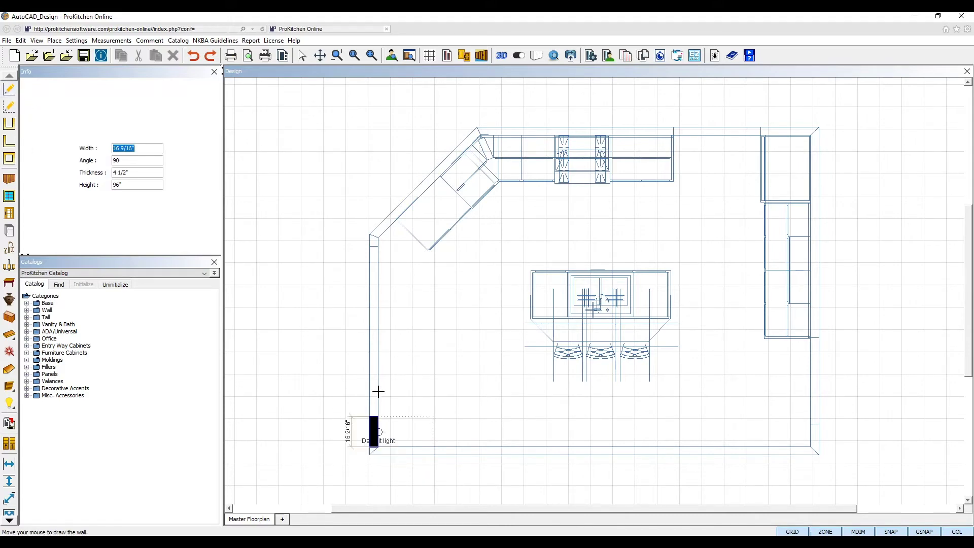
click(374, 234)
click(479, 129)
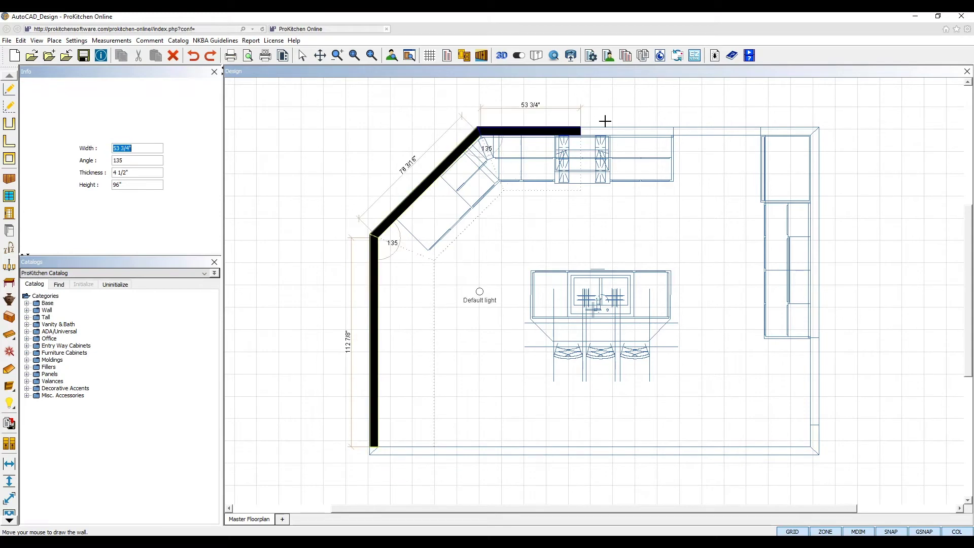
click(818, 128)
click(818, 452)
click(374, 453)
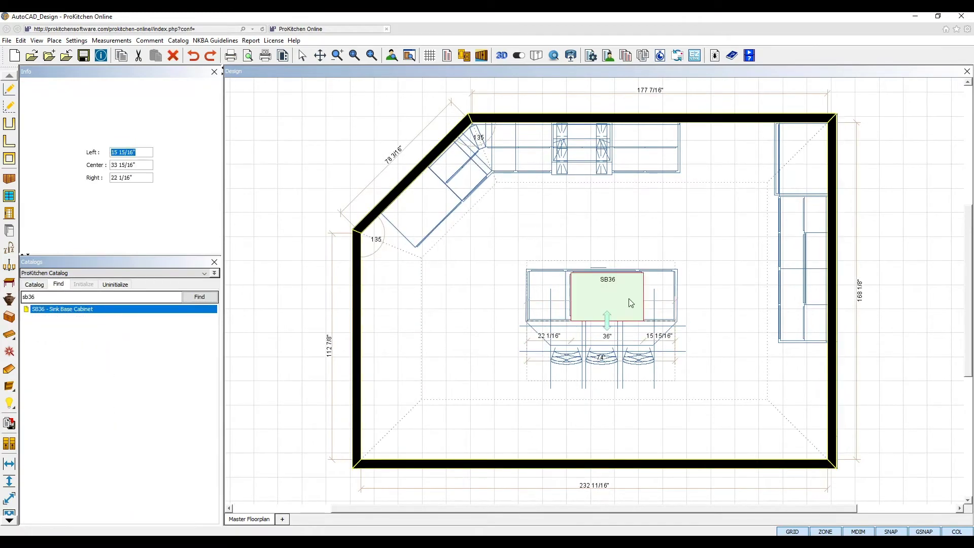
Place 3DB18 drawer bases beside the SB36 and OCF339624B-1 on the diagonal wall.
click(532, 248)
right_click(604, 299)
click(646, 454)
triple_click(101, 297)
text(ocf3396)
key(Return)
double_click(98, 309)
Add BWB18FHD beside OCF339624B-1 and BFH12L on the top wall.
triple_click(101, 297)
text(bwb18)
key(Return)
double_click(76, 309)
triple_click(101, 297)
text(bfh12)
key(Return)
double_click(91, 341)
click(495, 168)
Place B18L beside BFH12L and a B33 base on the top wall.
triple_click(129, 297)
text(b18l)
key(Return)
double_click(69, 309)
triple_click(128, 297)
text(b33)
key(Return)
double_click(68, 309)
click(645, 147)
right_click(660, 154)
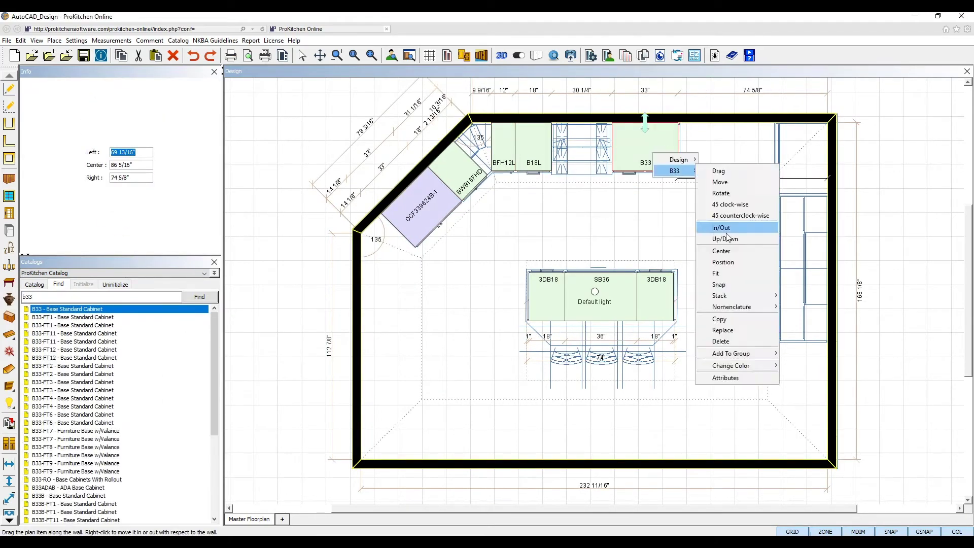
key(Escape)
Place two B36 base cabinets on the right wall.
triple_click(163, 297)
text(b36)
key(Return)
double_click(68, 309)
click(804, 234)
double_click(68, 309)
click(803, 305)
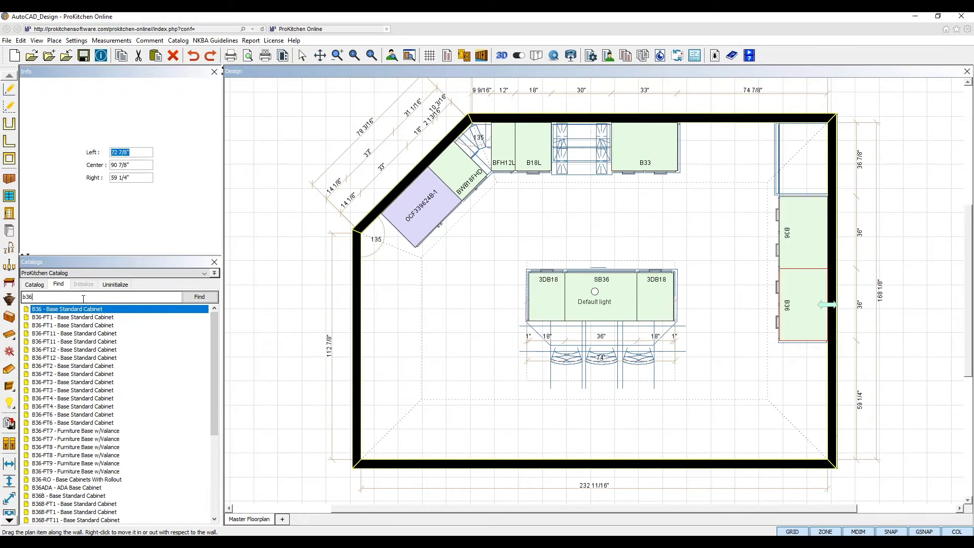
Add a range on the top wall and the RFG-BNDF-S refrigerator from Appliances.
click(9, 230)
click(577, 439)
click(581, 147)
click(9, 230)
text(rfg-bnd)
key(Return)
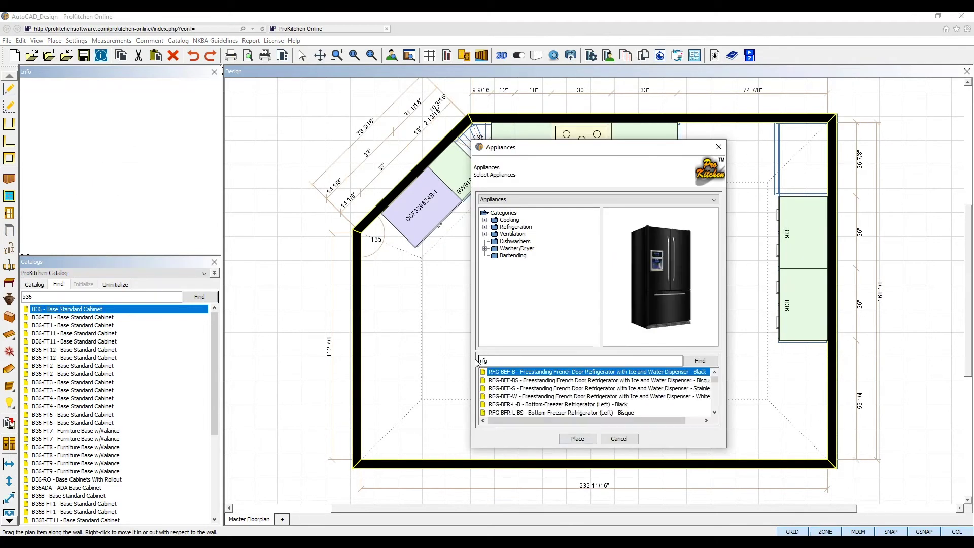
click(594, 388)
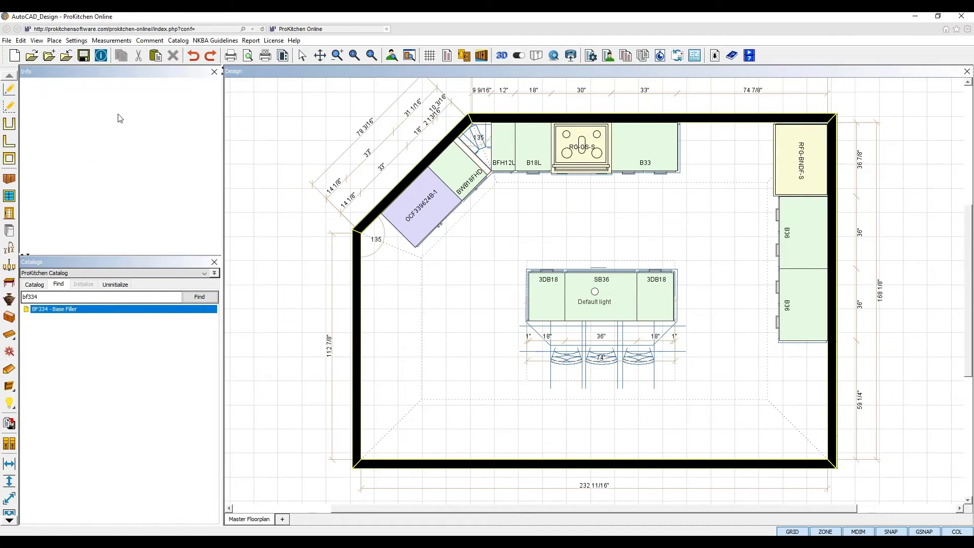
click(36, 41)
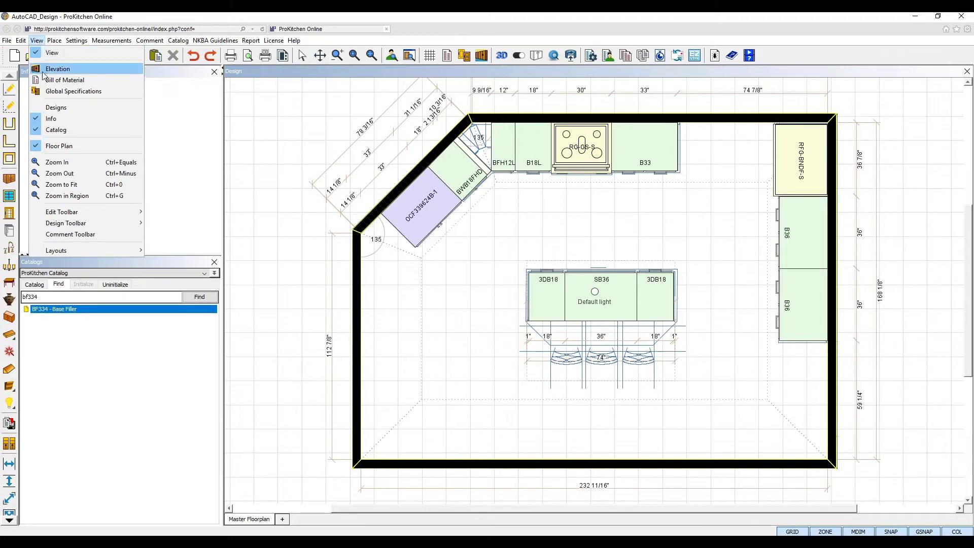
Uncheck Floor Plan in the View menu to hide the imported AutoCAD layer.
click(42, 146)
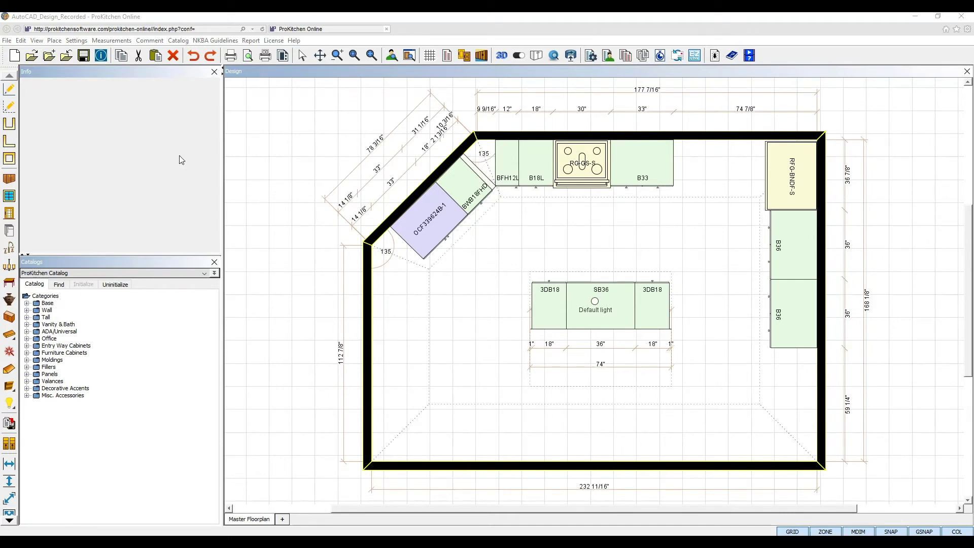
click(32, 56)
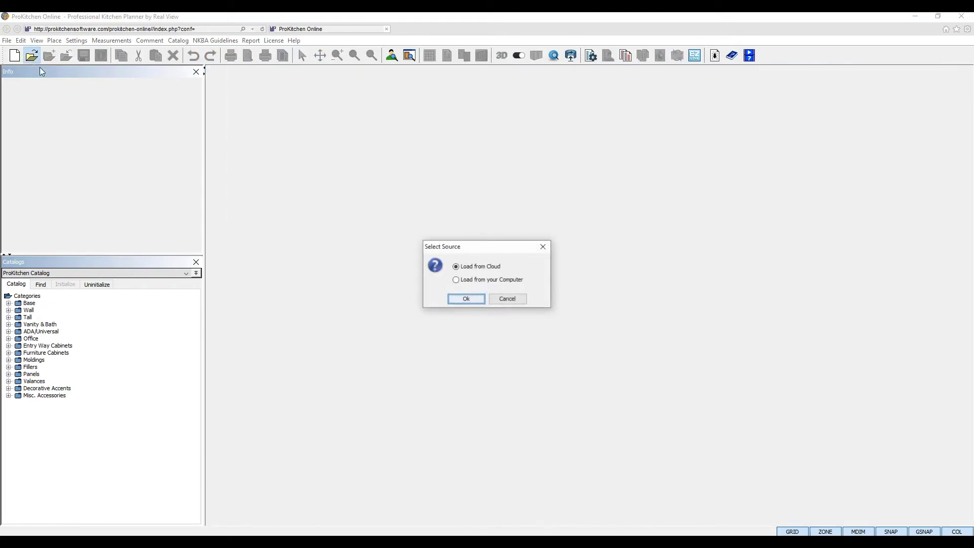
Load AutoCADExport_MainFile from the cloud's My Designs > Tutorial Designs and display its elevations.
click(461, 299)
click(344, 205)
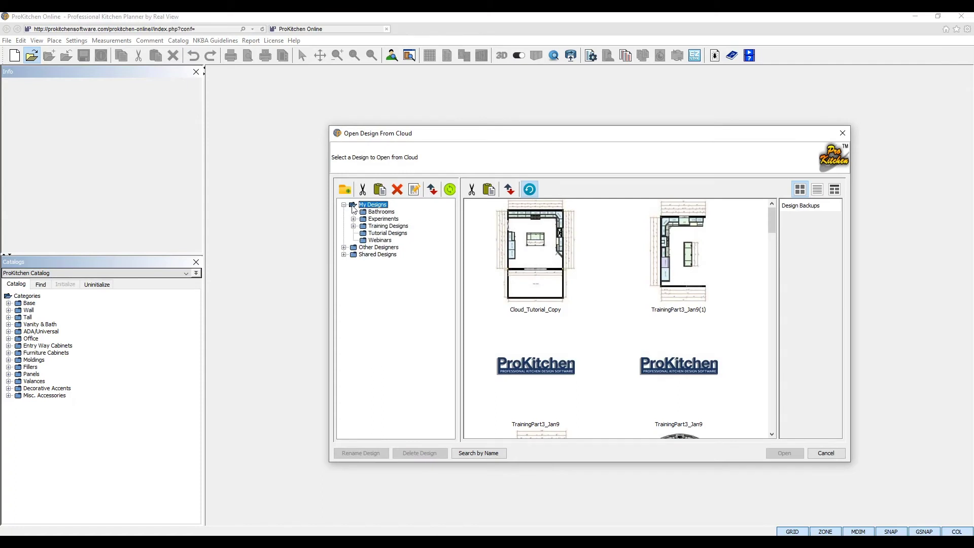
click(382, 234)
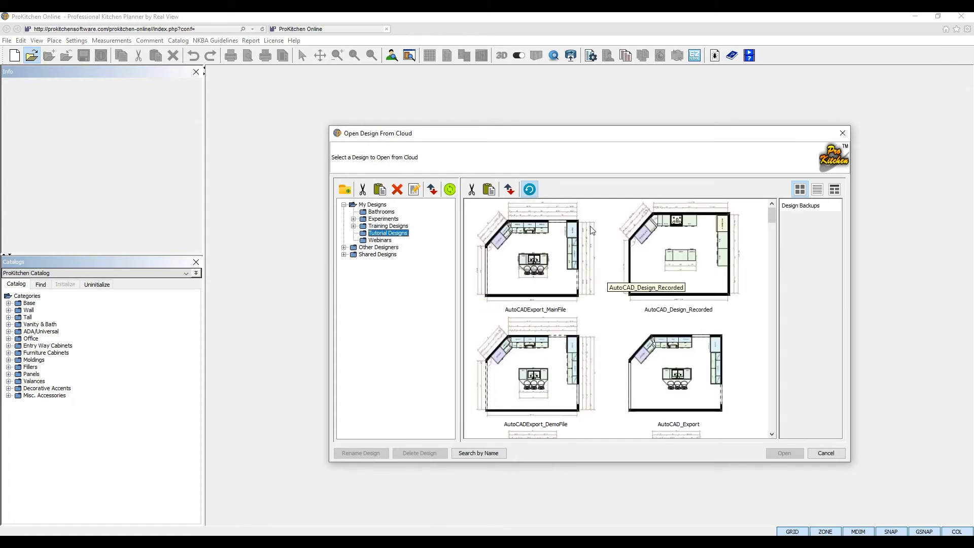
click(574, 233)
click(784, 453)
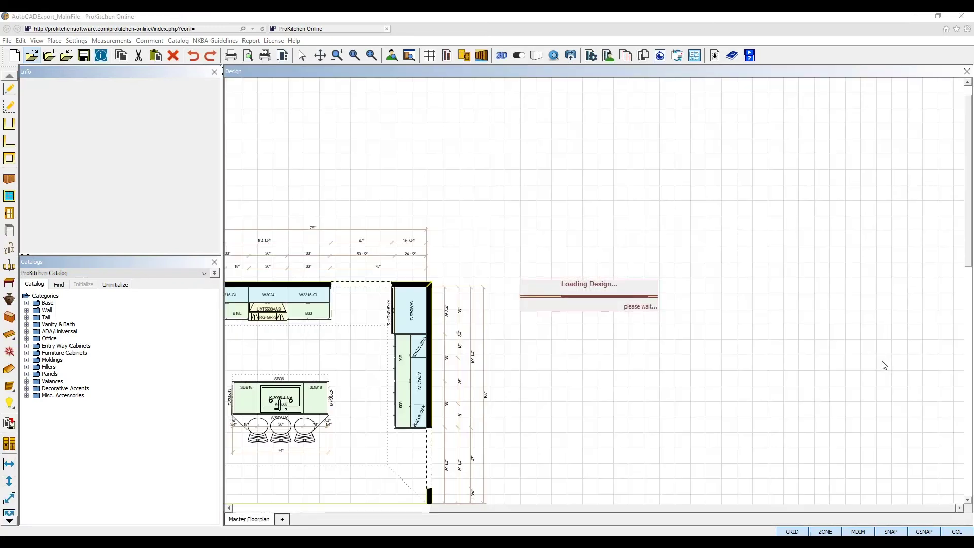
click(447, 55)
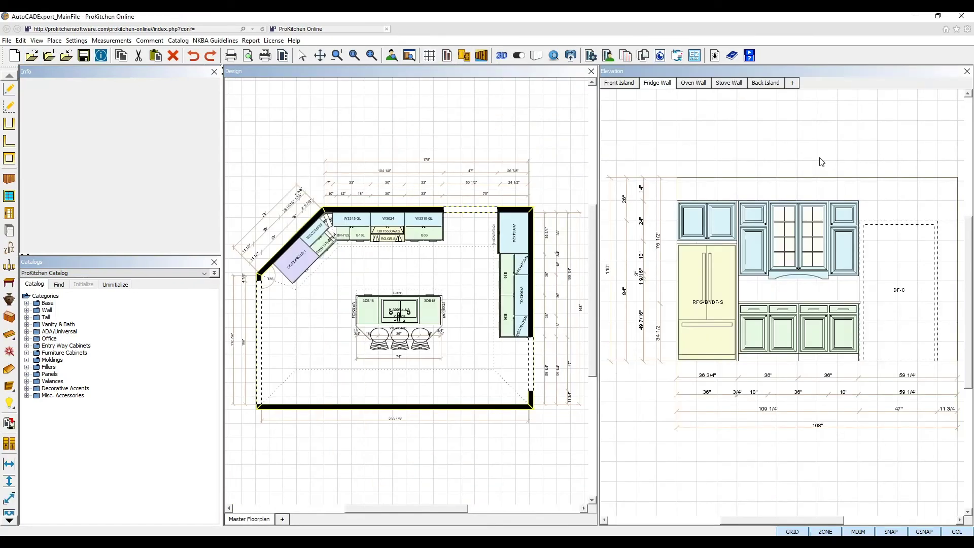
Adjust the base cabinet label options in Display Settings and apply them.
right_click(468, 139)
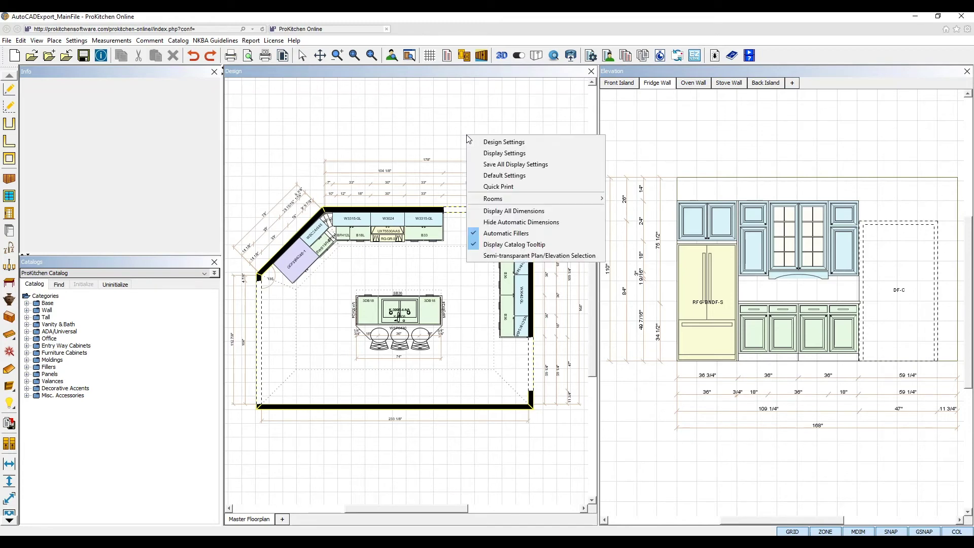
click(499, 154)
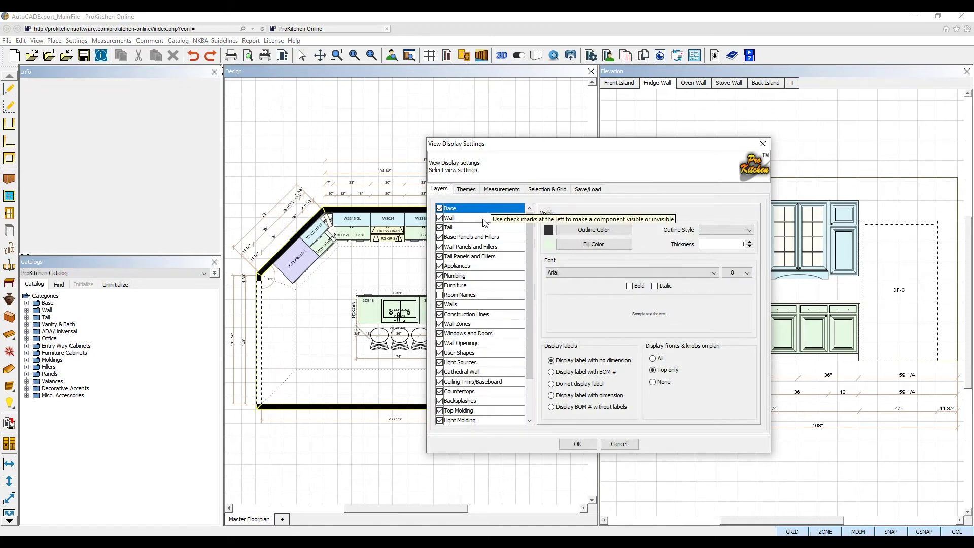
click(567, 384)
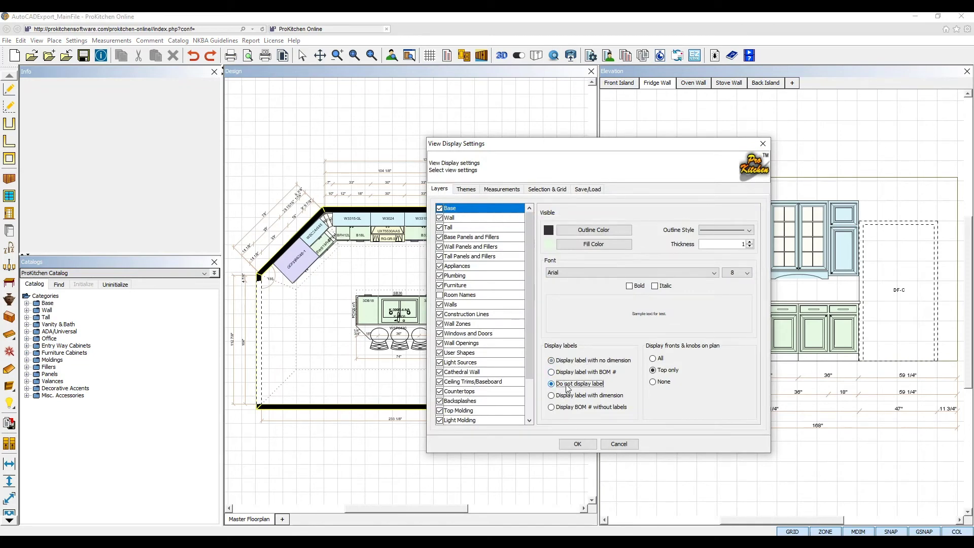
click(573, 361)
click(579, 444)
Uncheck the Top Molding, Light Molding and Toekick Molding layers in Display Settings.
right_click(492, 133)
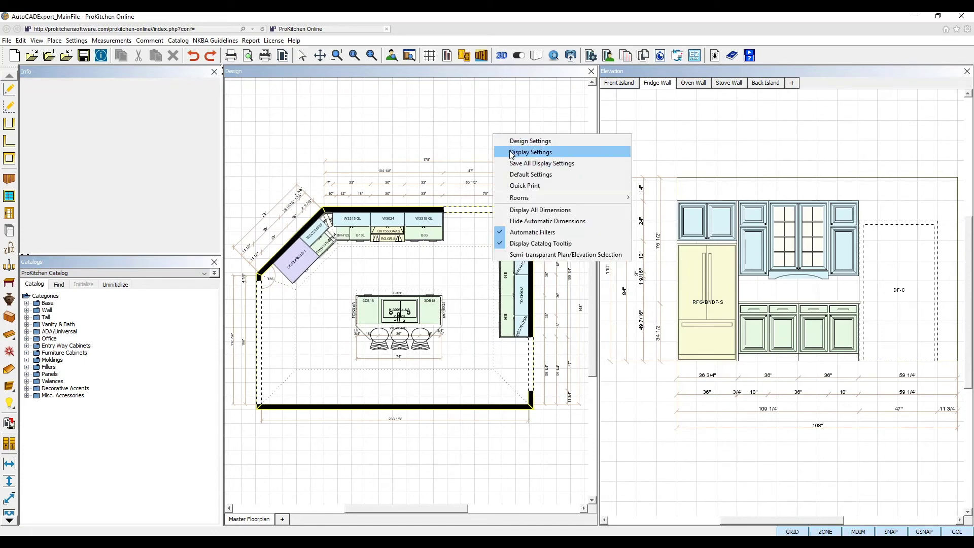
click(508, 151)
scroll(477, 315, down, 2)
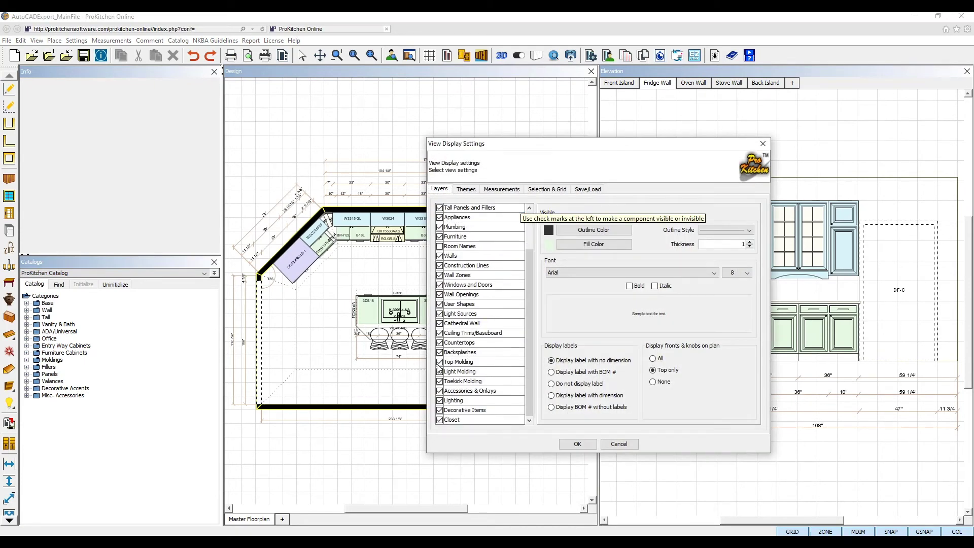
click(440, 362)
click(439, 371)
click(440, 381)
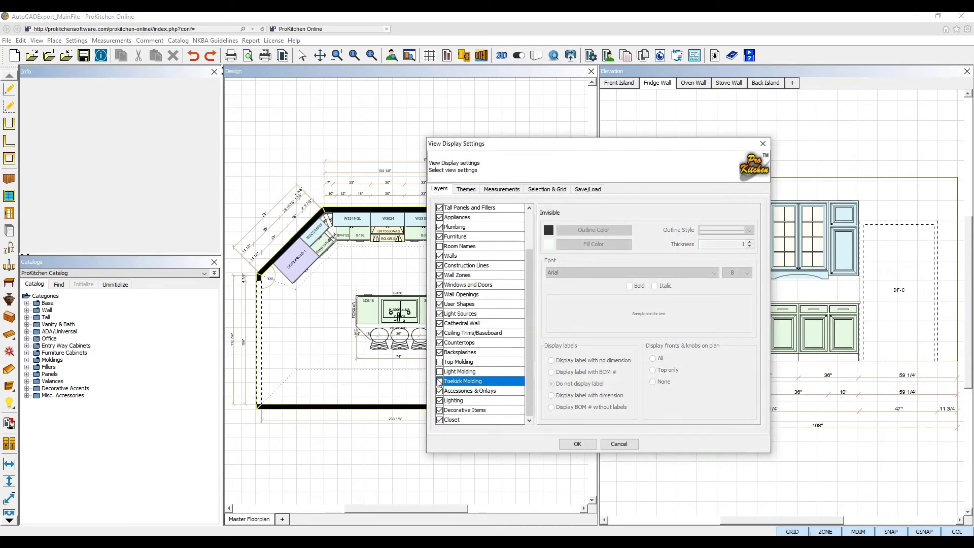
click(577, 444)
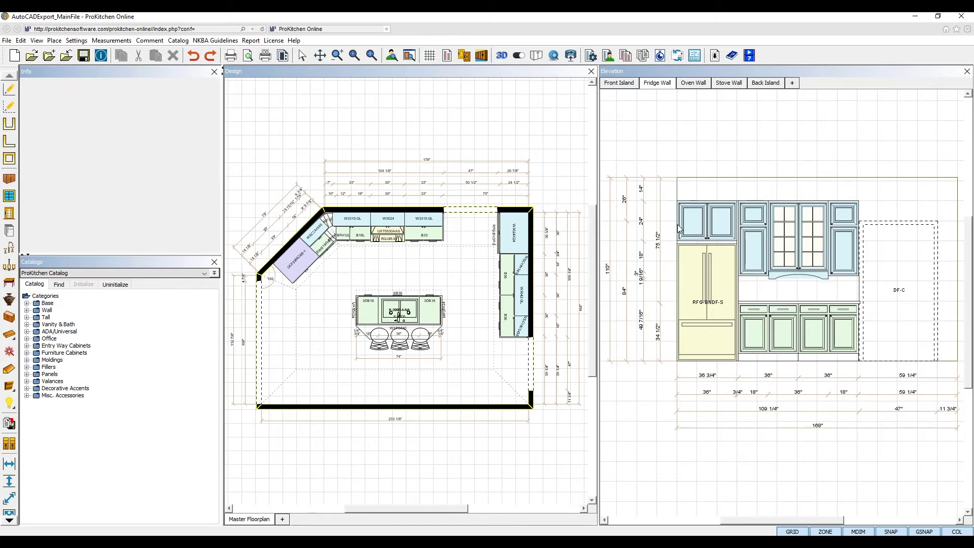
Start an AutoCAD .dxf/.dwg export including the Master Floorplan and Fridge Wall elevation.
click(10, 41)
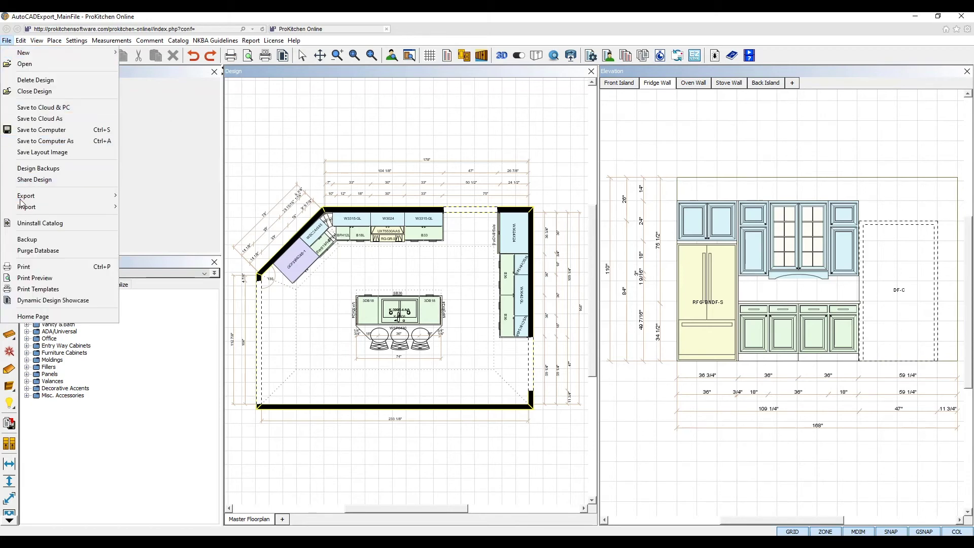
mouse_move(21, 201)
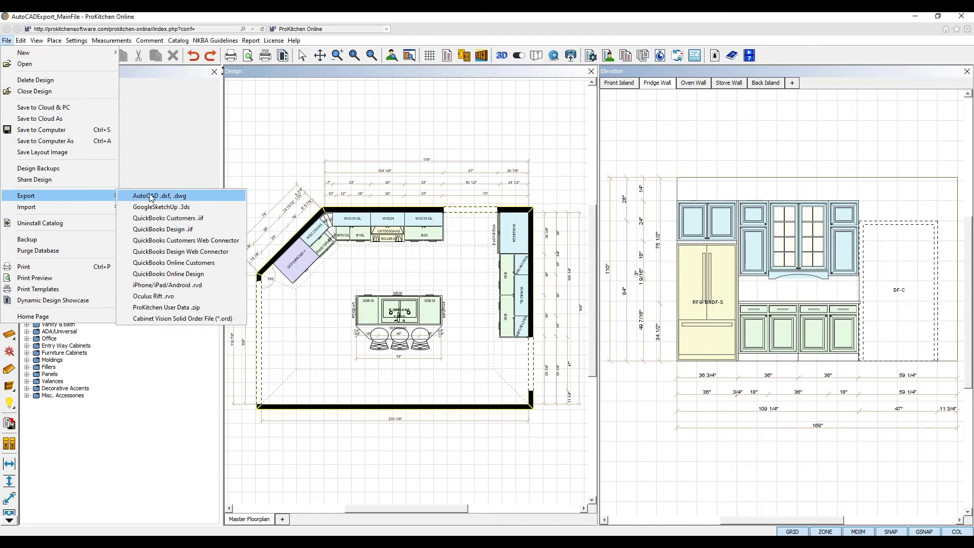
click(187, 196)
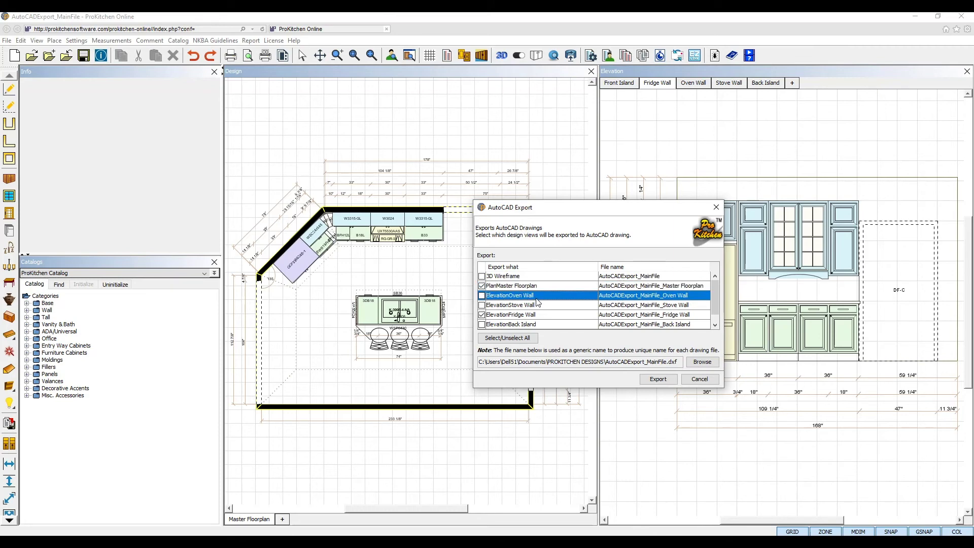
scroll(542, 325, down, 1)
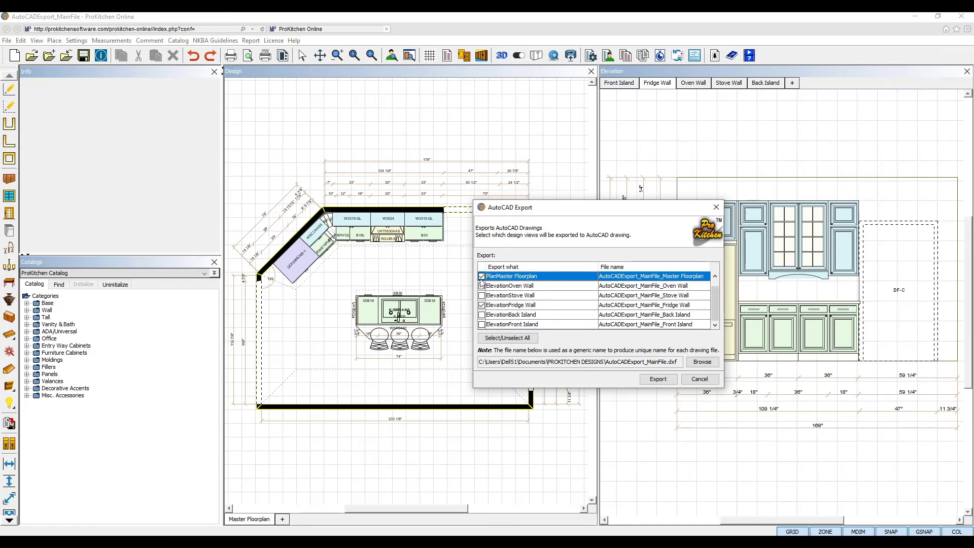
click(510, 306)
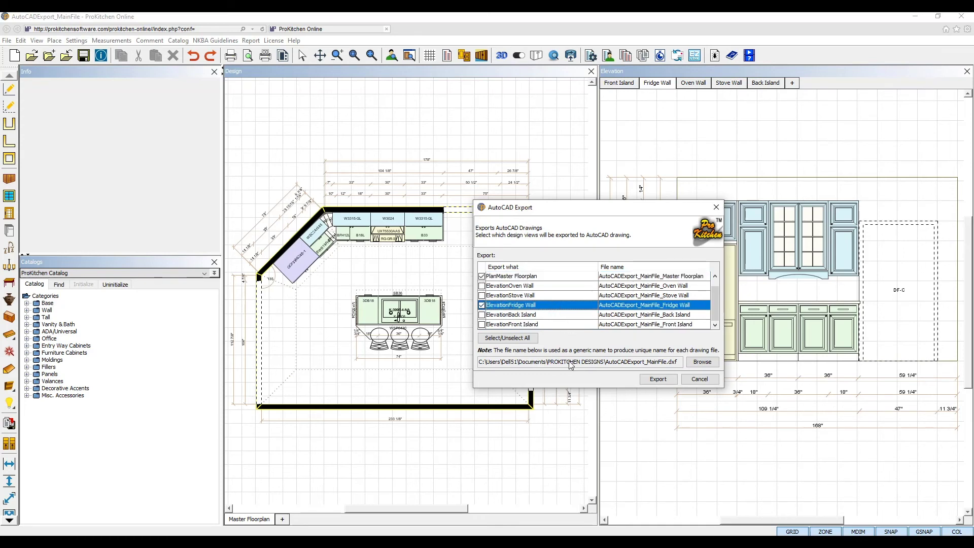
scroll(582, 303, up, 1)
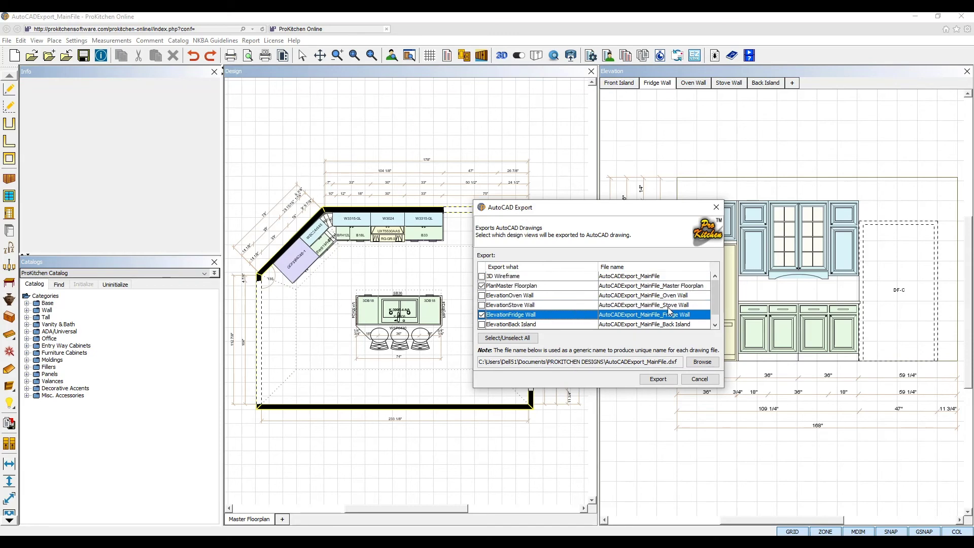
Set the export destination to Desktop\AutoCAD_Demo and export both drawings.
click(703, 362)
click(477, 274)
double_click(525, 271)
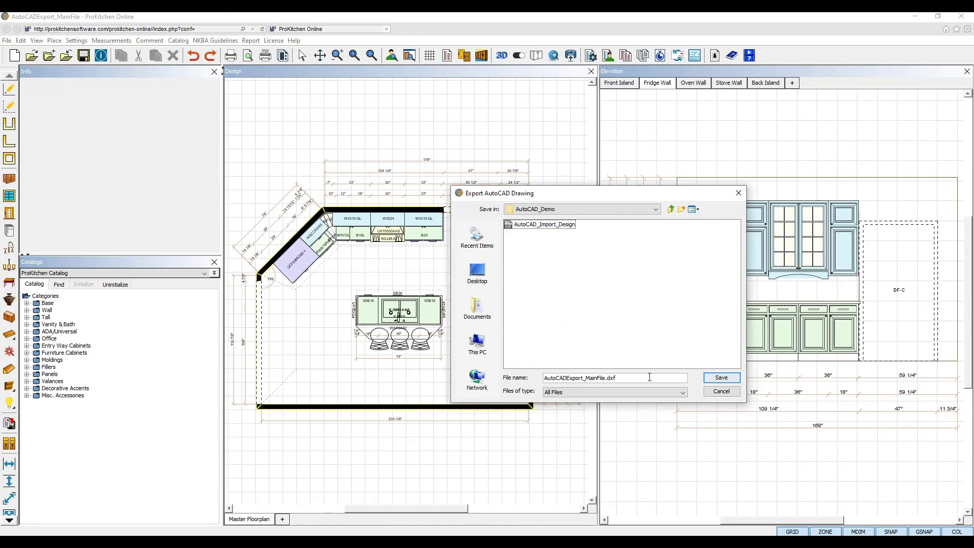
click(721, 378)
click(658, 379)
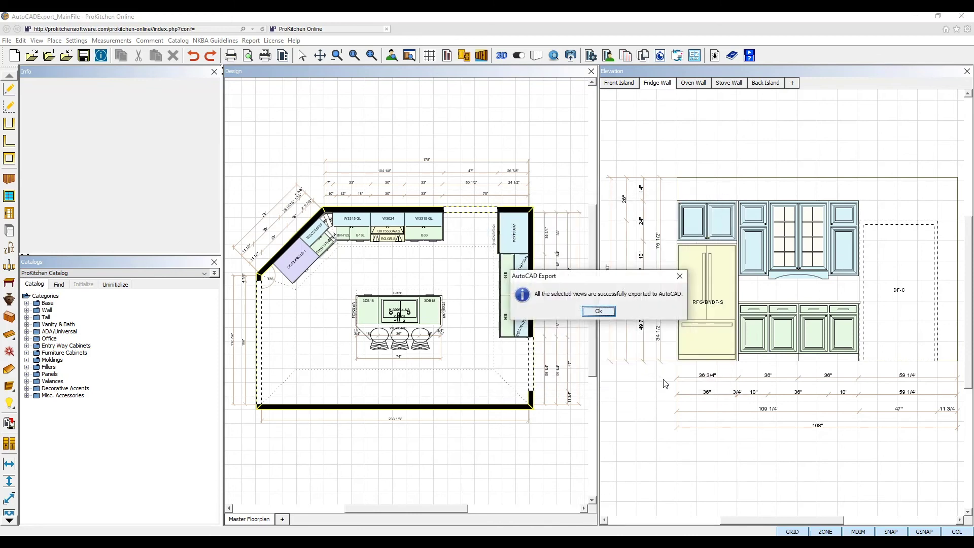
click(600, 312)
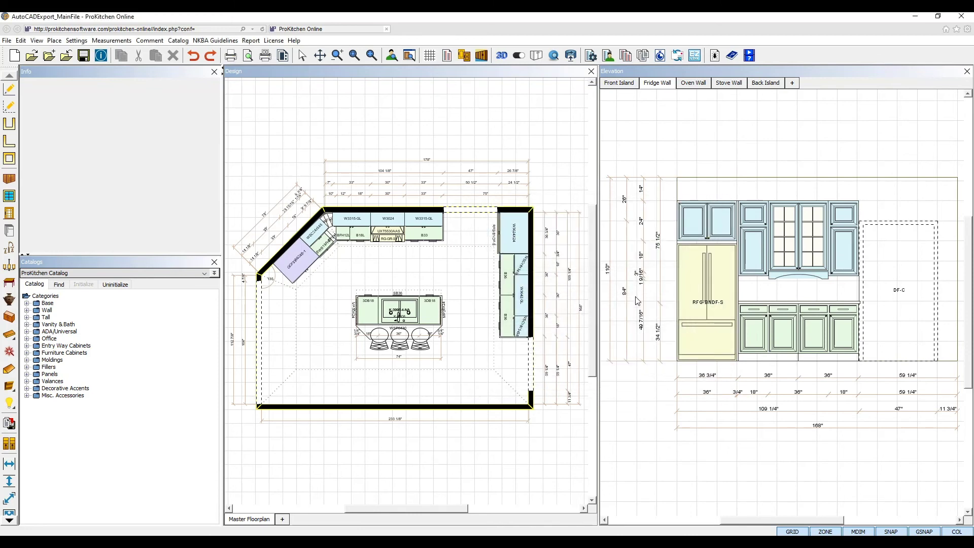
Open the Fridge Wall DWG from the desktop's AutoCAD_Demo folder in AutoCAD.
click(915, 17)
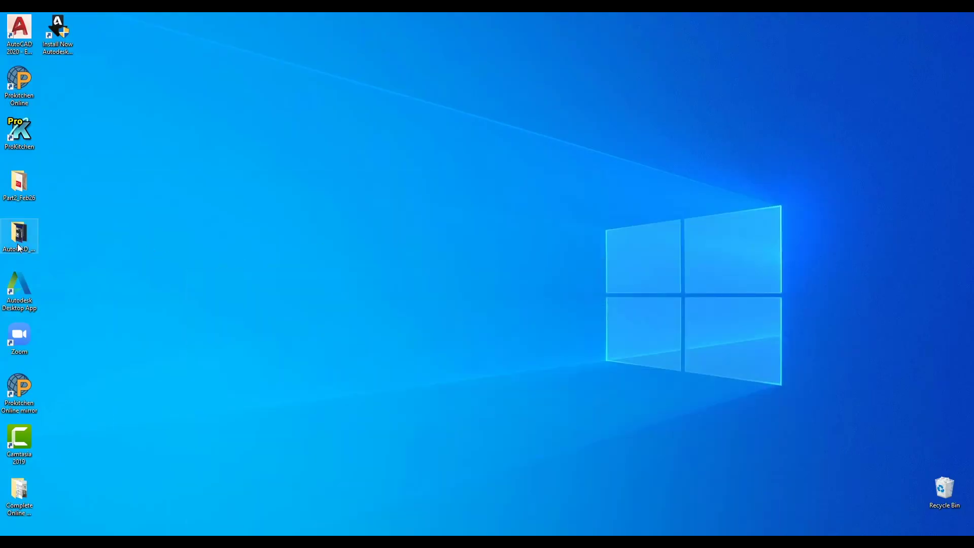
double_click(19, 248)
click(247, 231)
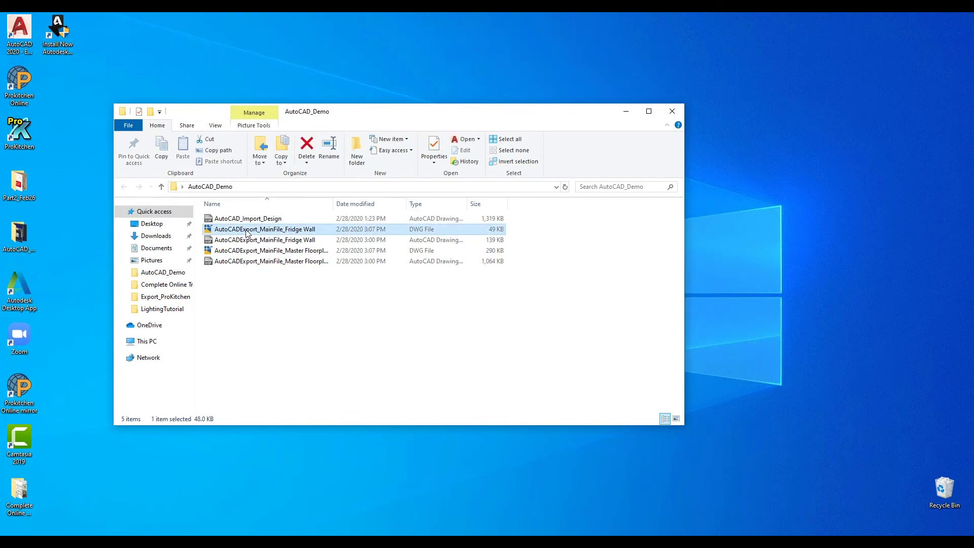
double_click(247, 230)
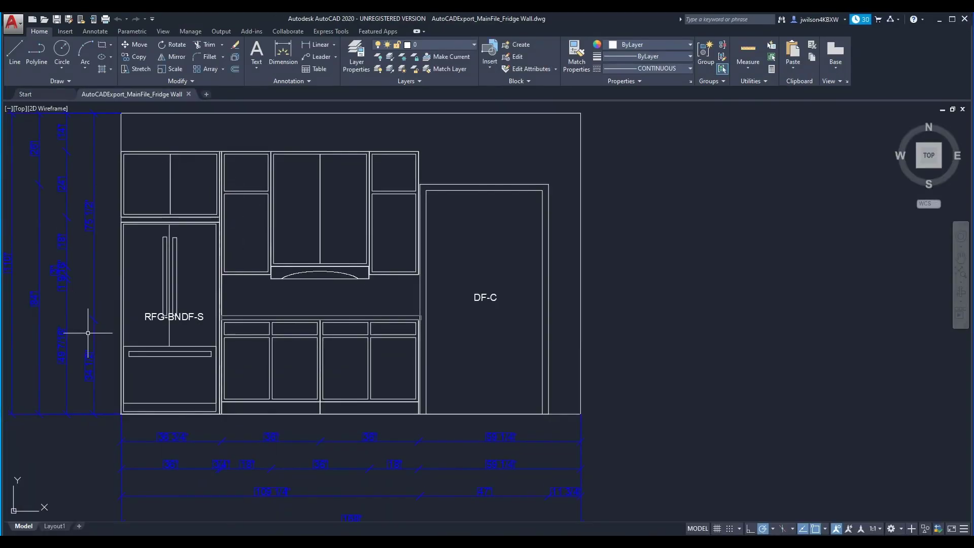
Open the Master Floorplan DWG from Explorer, then flip between the Fridge Wall and Master Floorplan tabs.
click(940, 21)
double_click(252, 251)
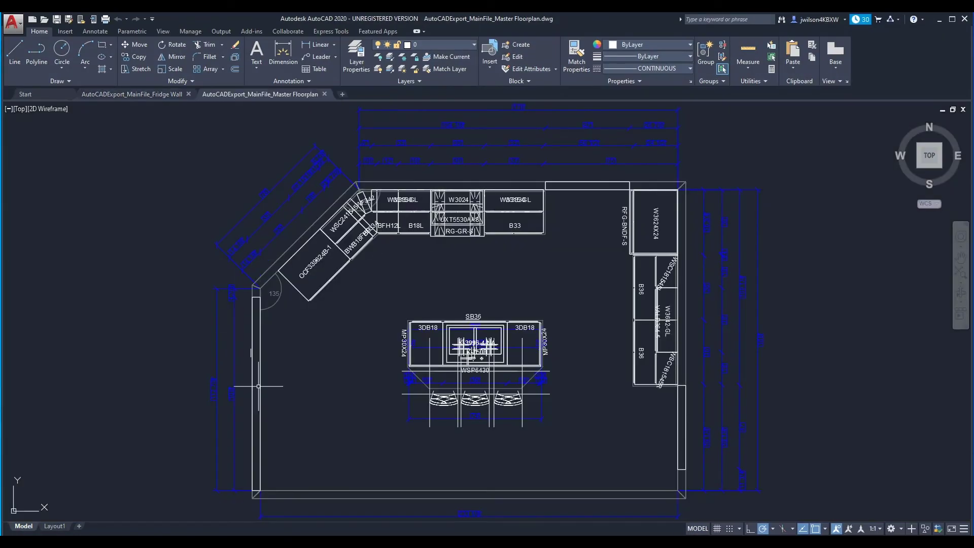
click(143, 97)
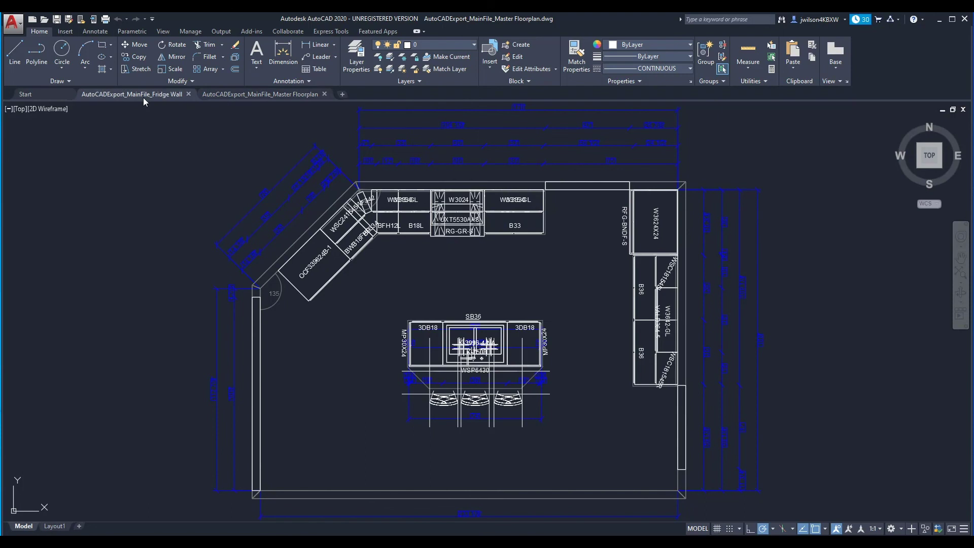
click(234, 96)
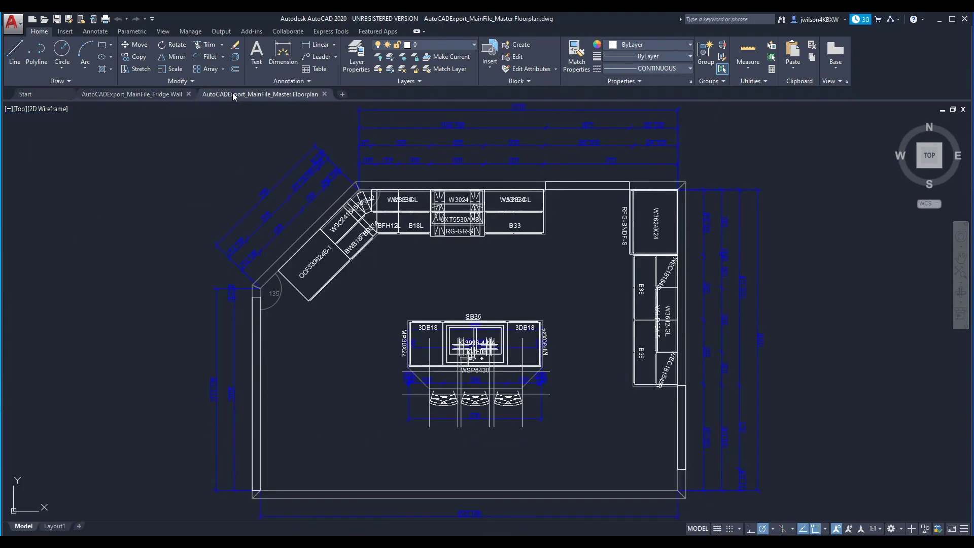